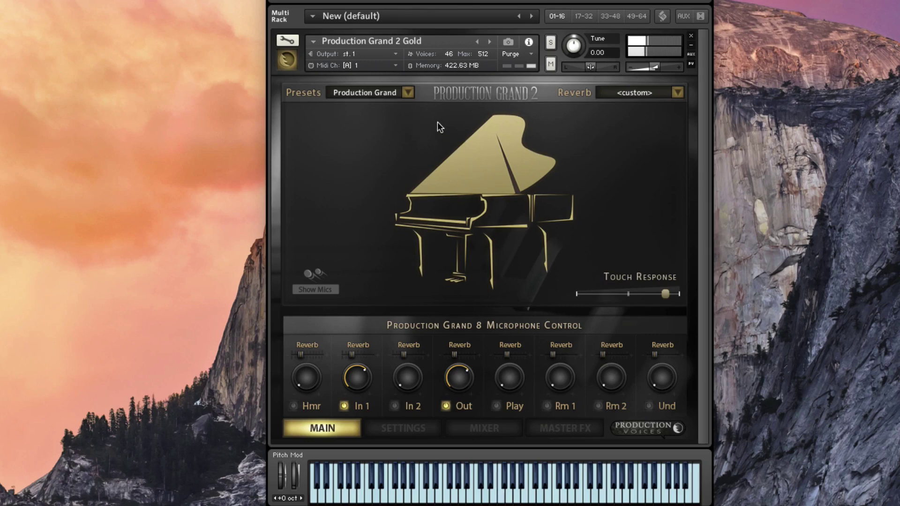
# Load the Modern Inside piano preset and set its reverb to Club: Acropolis.
pyautogui.click(404, 92)
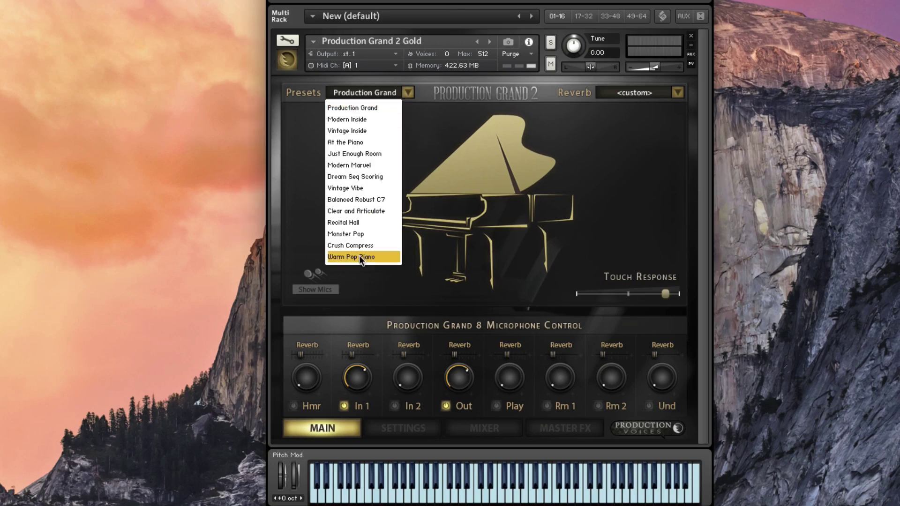
pyautogui.click(369, 119)
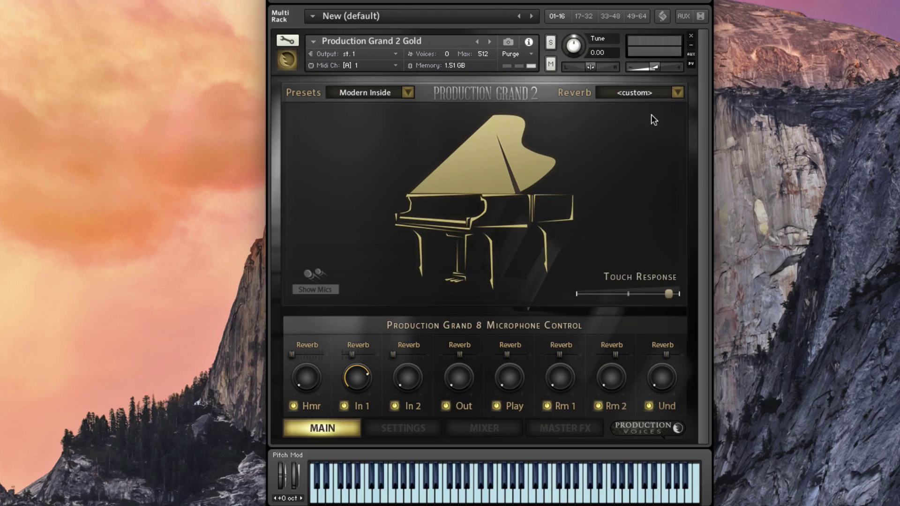
pyautogui.click(677, 93)
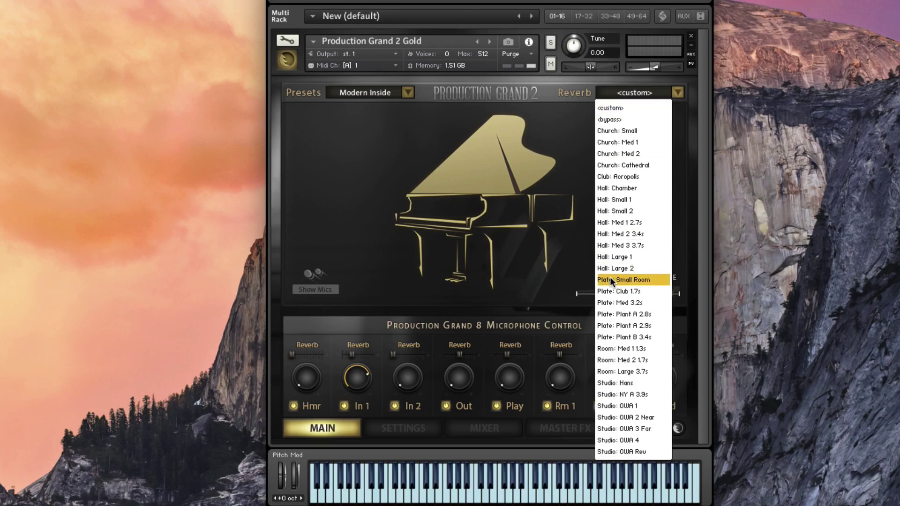
pyautogui.click(625, 176)
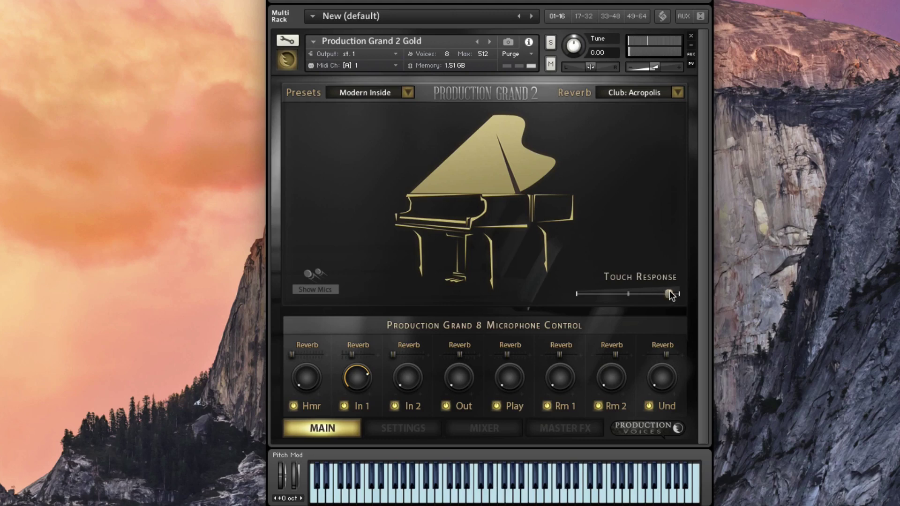
# Try a lower Touch Response while playing, and raise it to its maximum.
pyautogui.moveTo(668, 294); pyautogui.dragTo(636, 292)
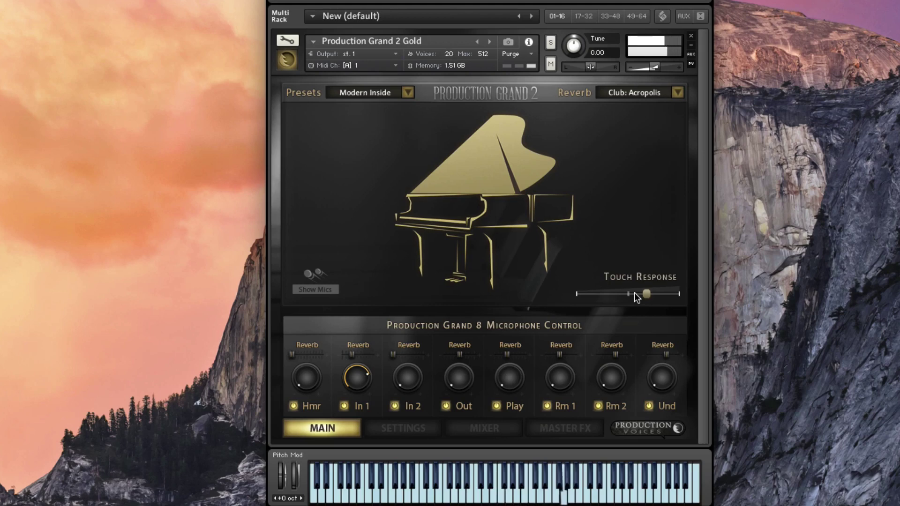
pyautogui.moveTo(650, 286); pyautogui.dragTo(703, 288)
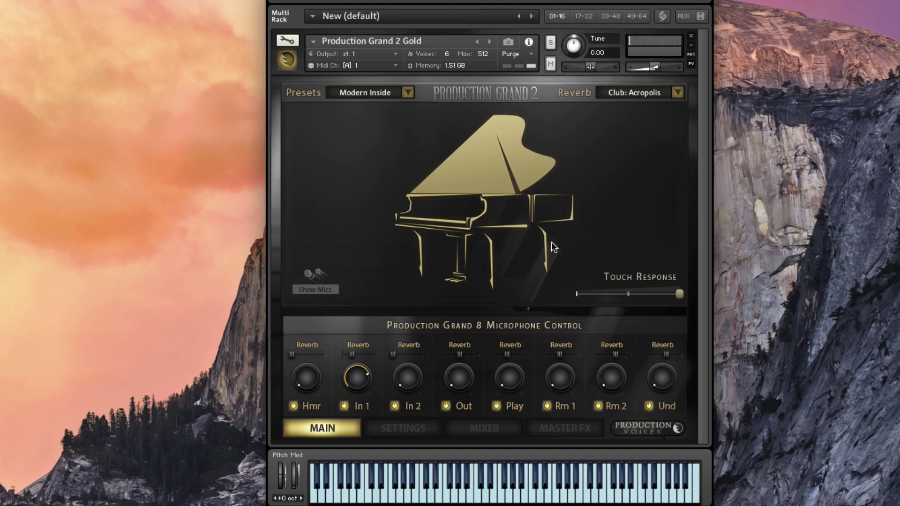
# Load the Vintage Inside preset, and show and hide the diagram of microphone placements around the piano.
pyautogui.click(407, 92)
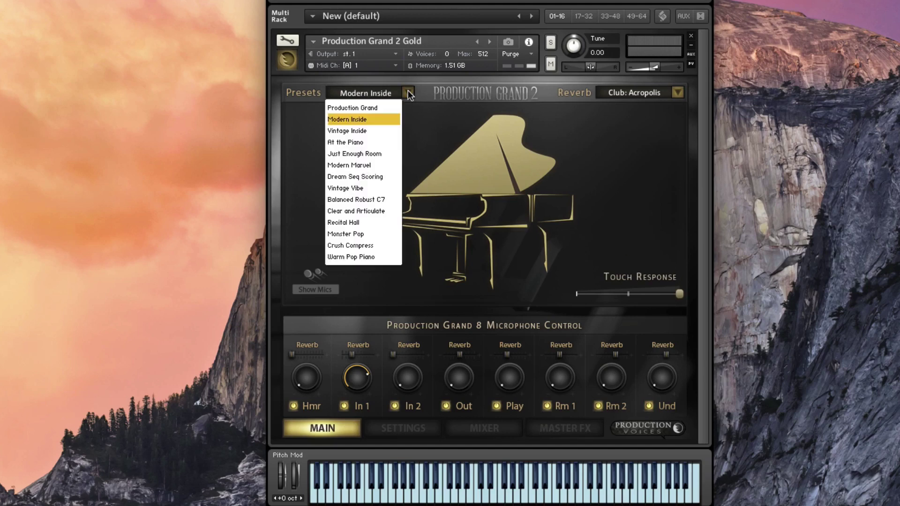
pyautogui.click(380, 125)
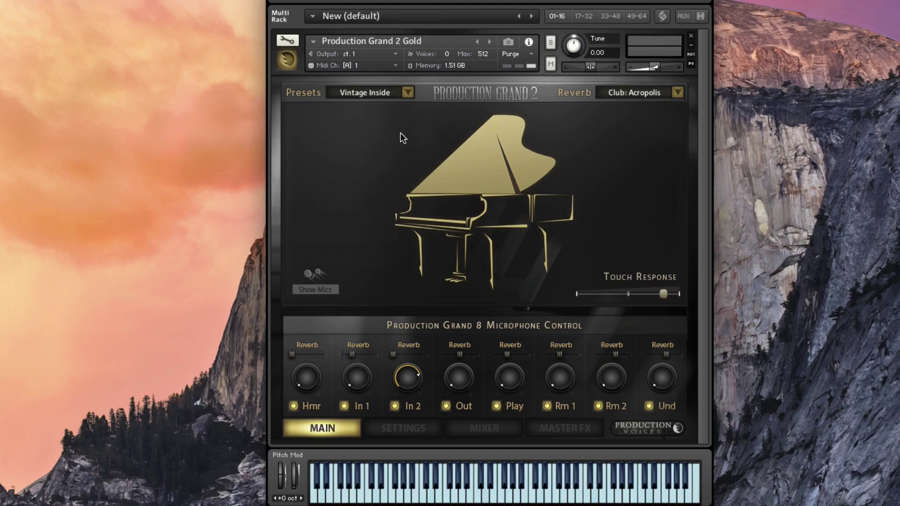
pyautogui.click(313, 286)
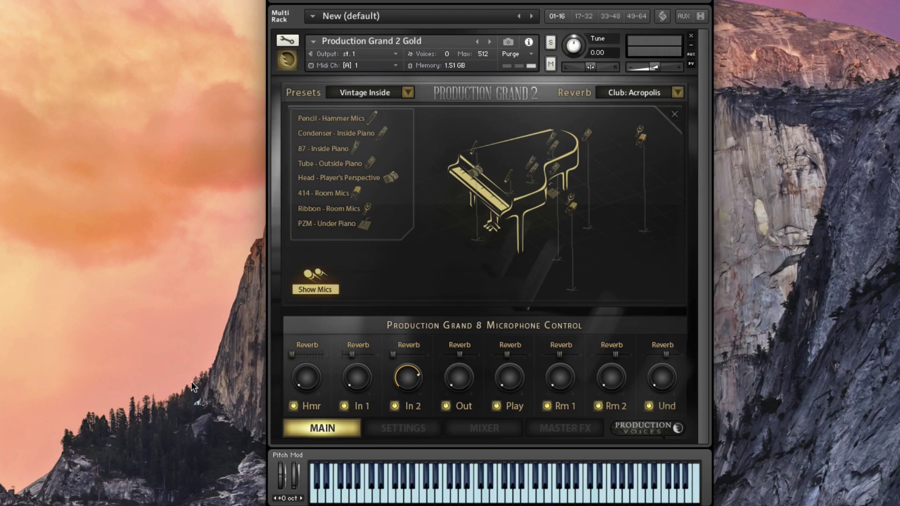
pyautogui.click(322, 284)
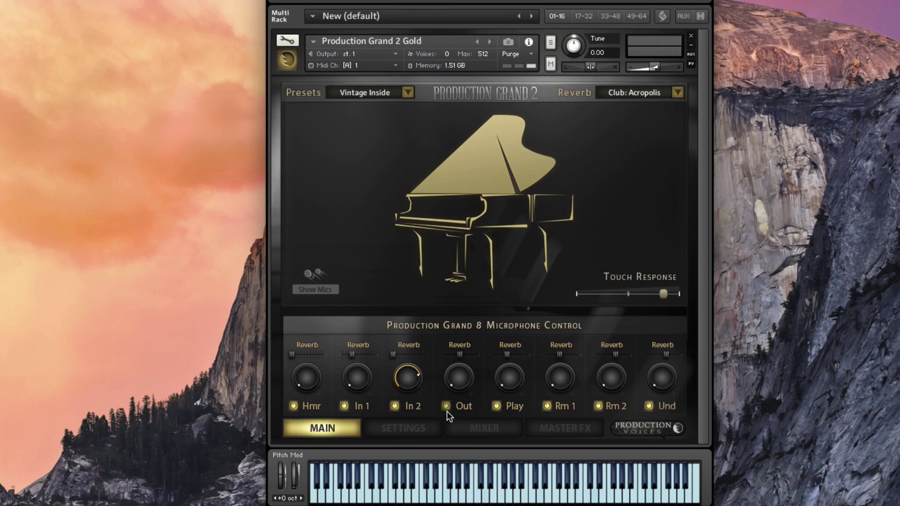
# In the instrument settings, audition Pre-Attack in live mode with its volume raised, restore the volume and switch Pre-Attack off.
pyautogui.click(413, 427)
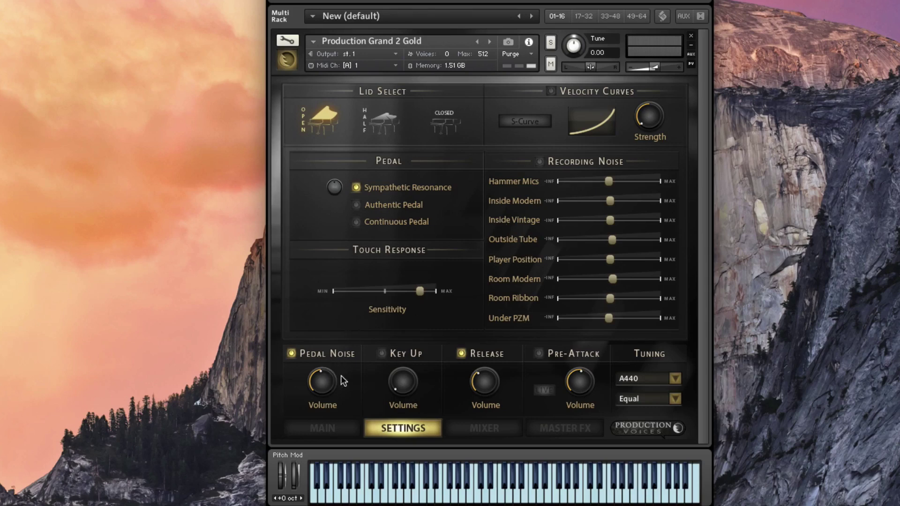
pyautogui.click(539, 354)
pyautogui.click(544, 389)
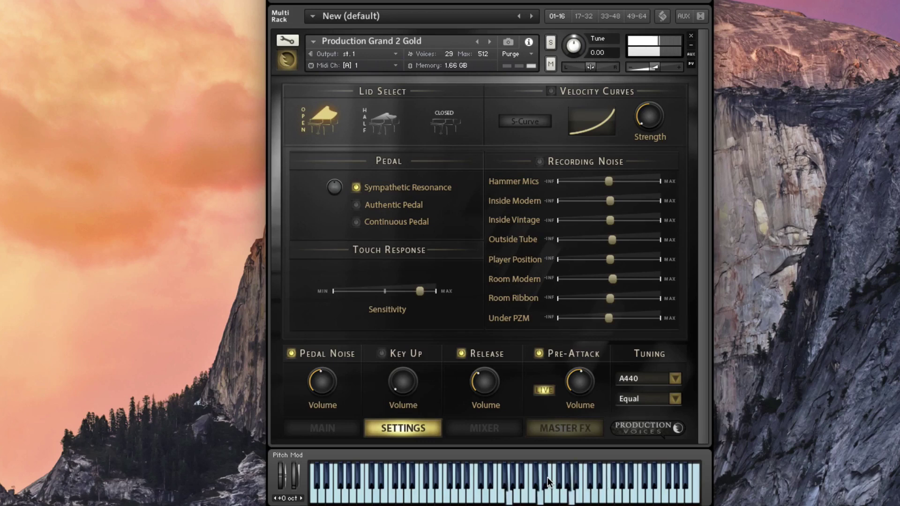
pyautogui.click(586, 383)
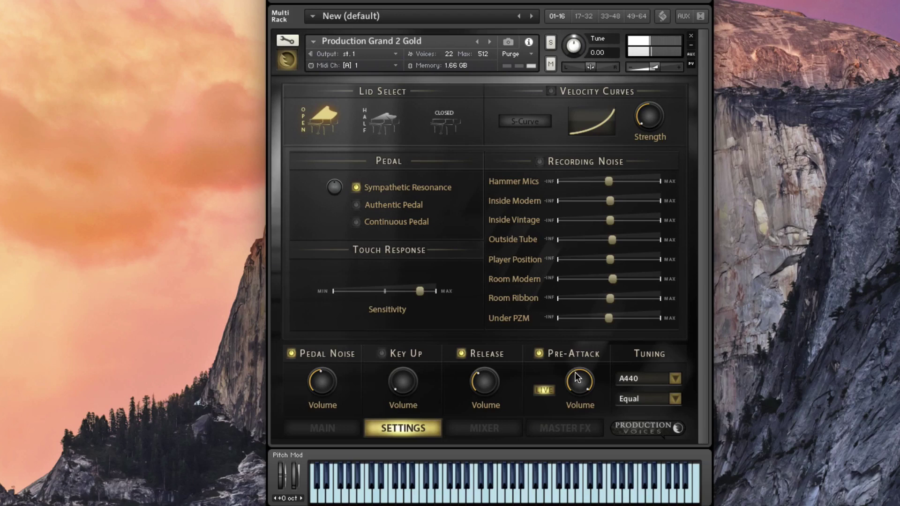
pyautogui.moveTo(575, 372); pyautogui.dragTo(574, 428)
pyautogui.click(539, 354)
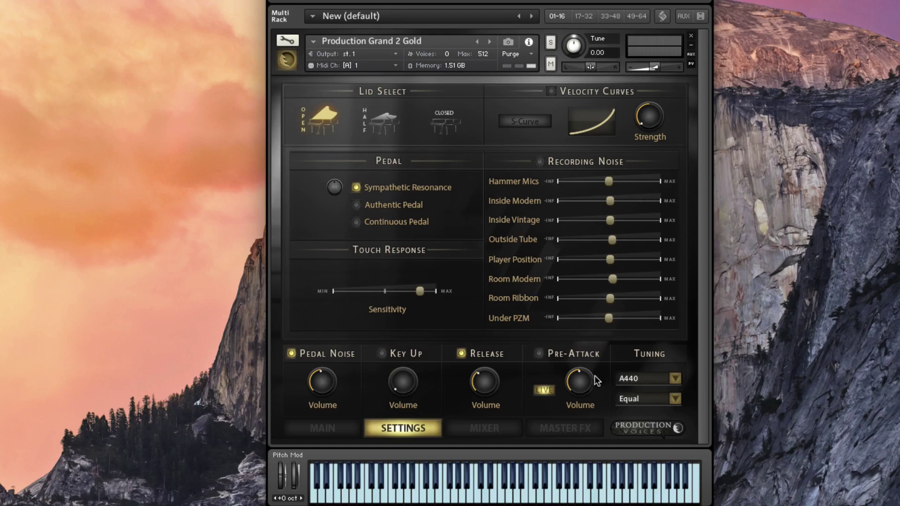
# Examine the available tuning pitch references and temperaments, keeping A440 and Equal.
pyautogui.click(675, 379)
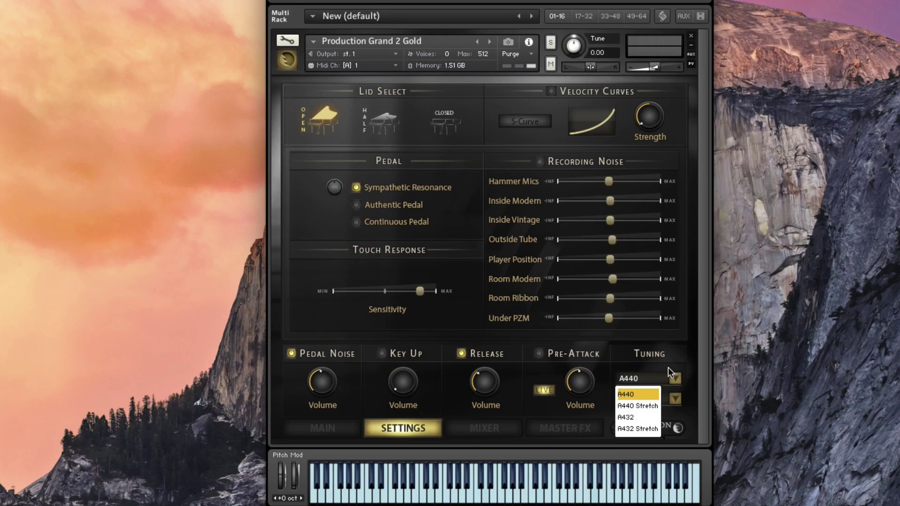
pyautogui.click(668, 375)
pyautogui.click(676, 399)
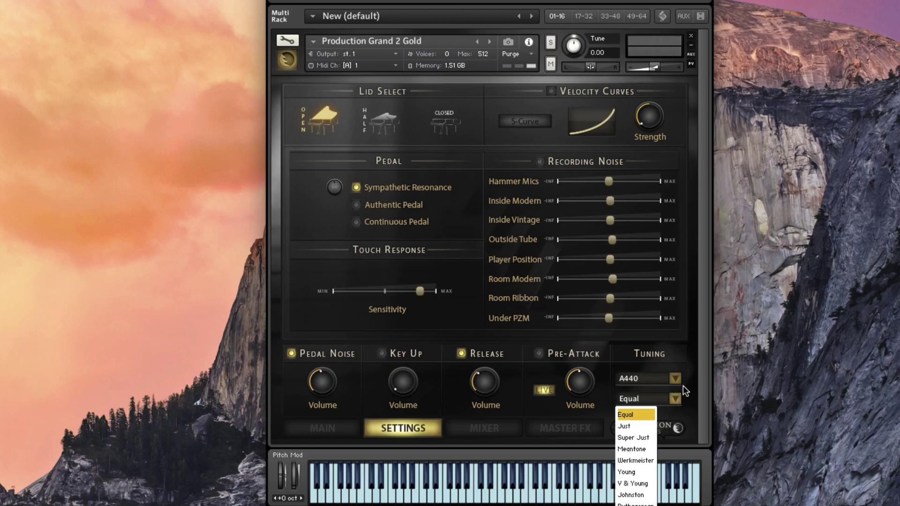
pyautogui.click(684, 386)
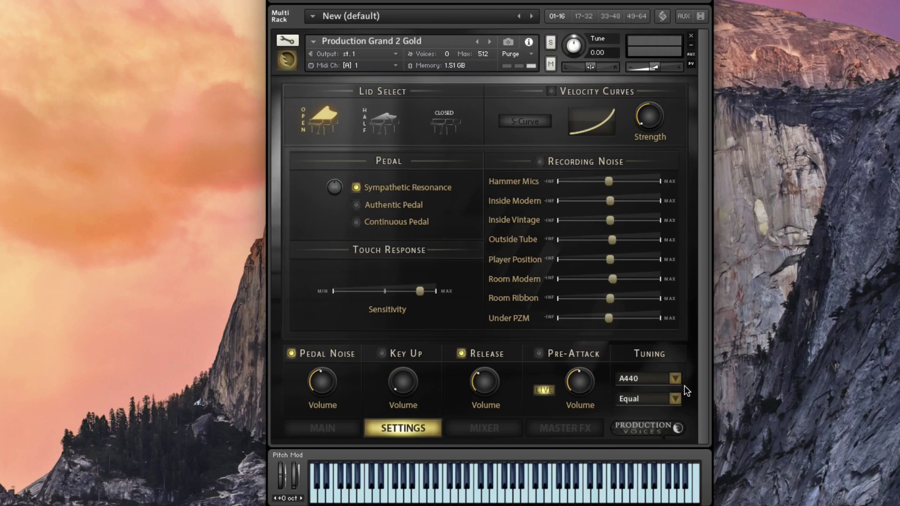
# In the mixer, pan the Inside 87 channel fully right and fully left, and reset it to center.
pyautogui.click(498, 426)
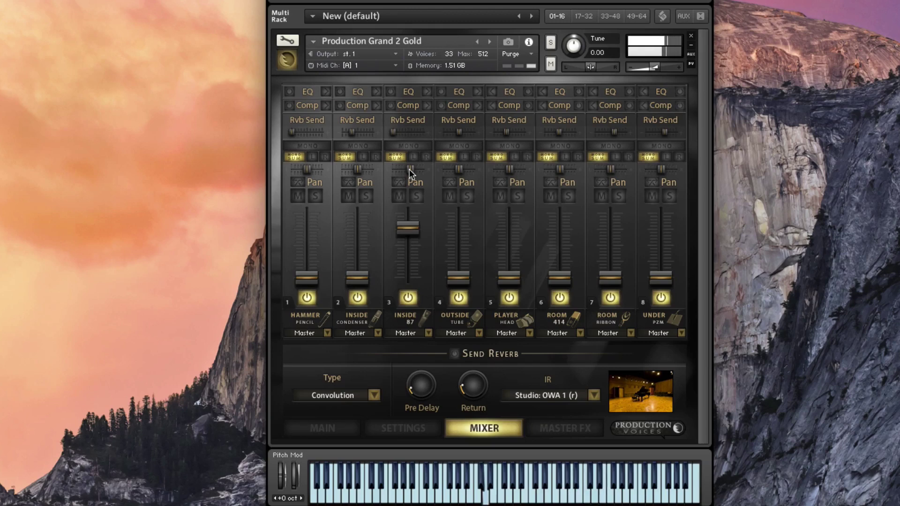
pyautogui.moveTo(410, 168); pyautogui.dragTo(437, 172)
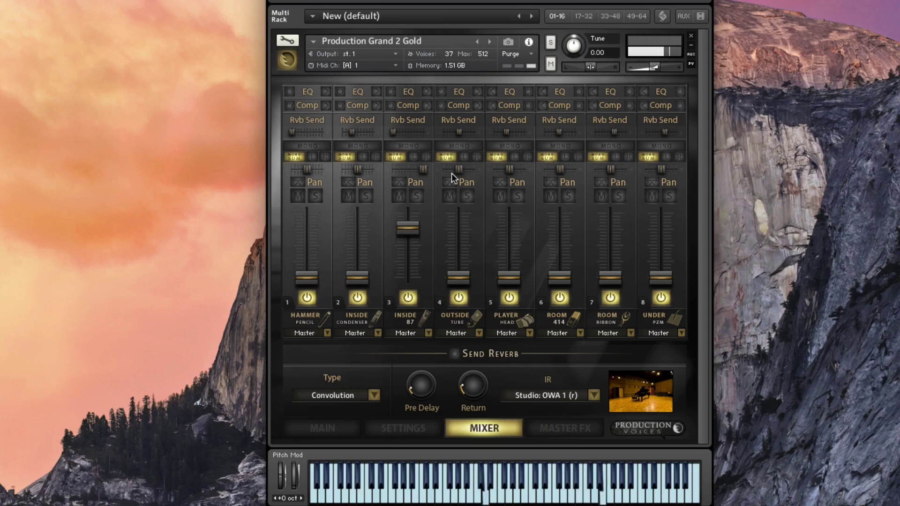
pyautogui.moveTo(409, 167); pyautogui.dragTo(323, 183)
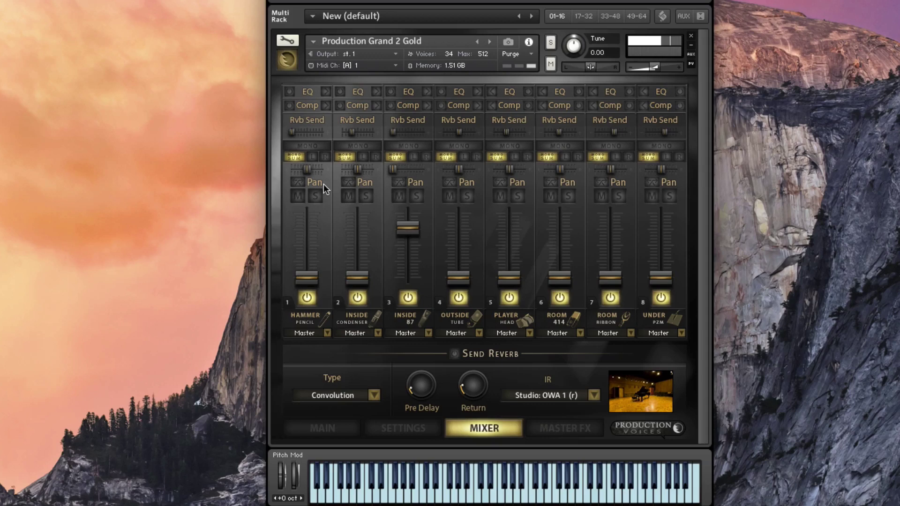
pyautogui.keyDown('super'); pyautogui.click(392, 170); pyautogui.keyUp('super')
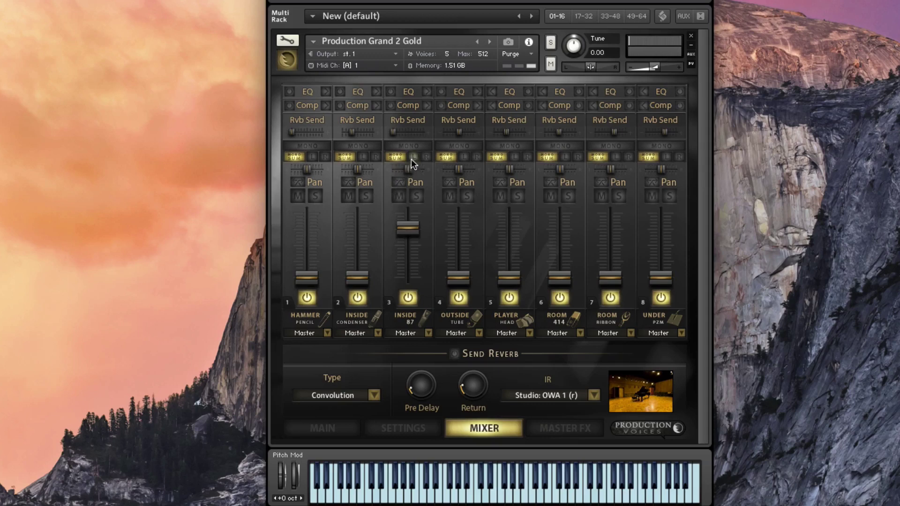
# Switch the Inside 87 channel to mono and compare its left and right sides, ending on the right.
pyautogui.click(424, 159)
pyautogui.click(411, 148)
pyautogui.click(414, 145)
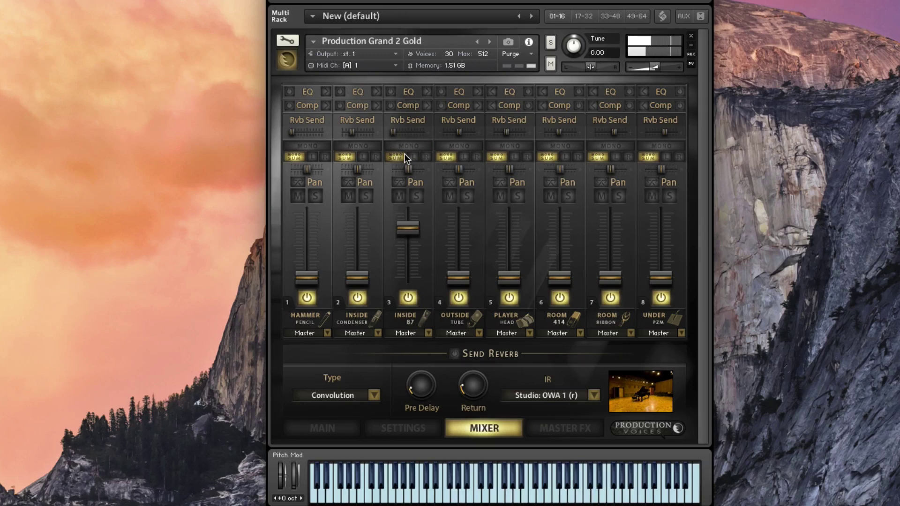
pyautogui.click(406, 155)
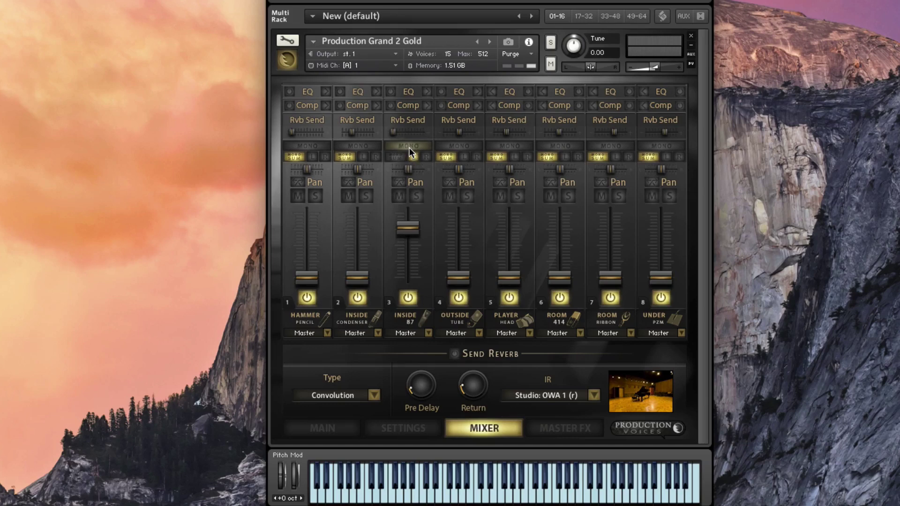
pyautogui.click(409, 146)
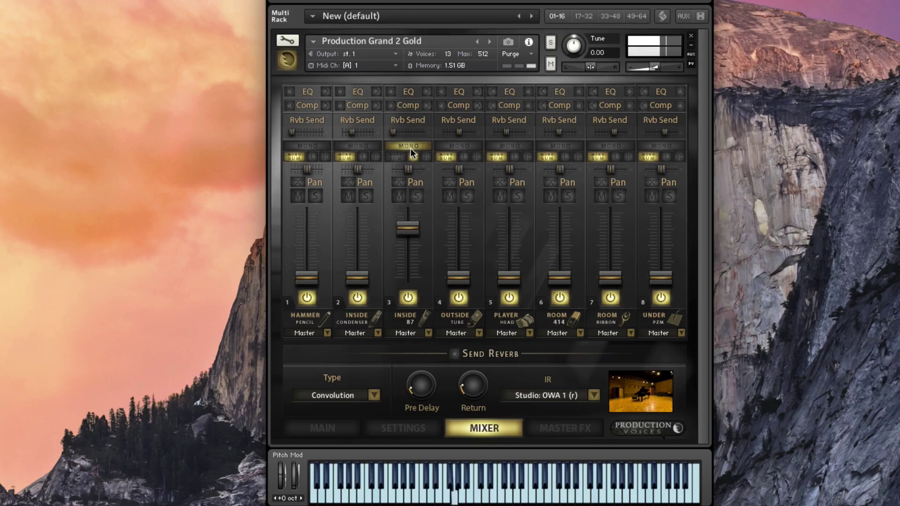
pyautogui.click(413, 156)
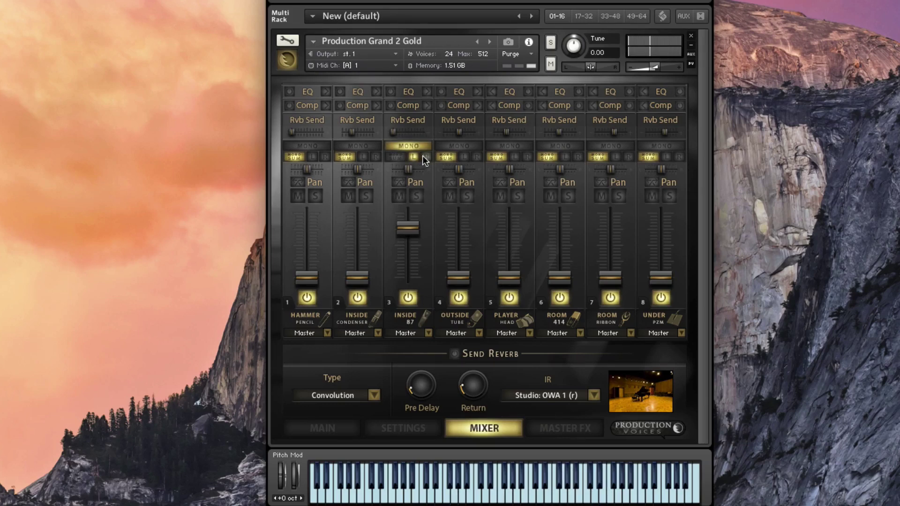
pyautogui.click(423, 156)
# Raise the Inside Condenser fader to match Inside 87, and pan it hard left as left-side mono with Inside 87 hard right.
pyautogui.moveTo(356, 272); pyautogui.dragTo(356, 197)
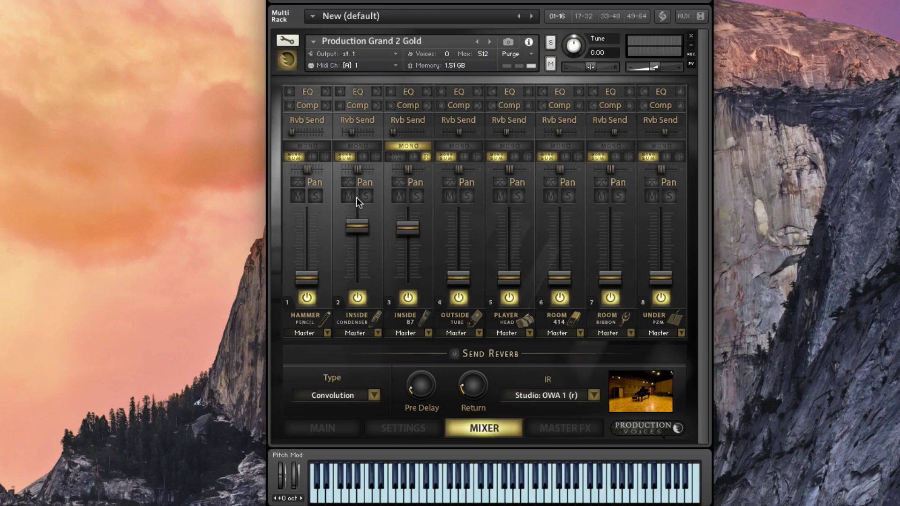
pyautogui.click(365, 155)
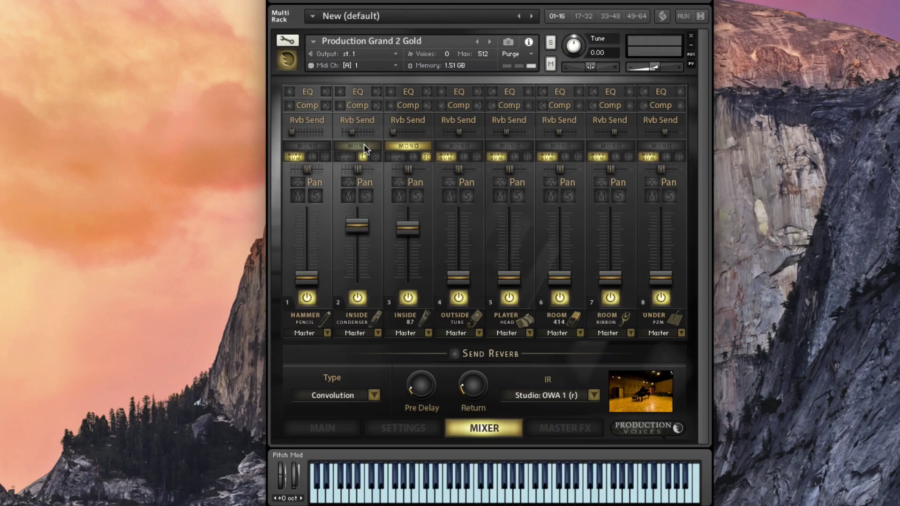
pyautogui.click(378, 146)
pyautogui.moveTo(409, 170); pyautogui.dragTo(477, 170)
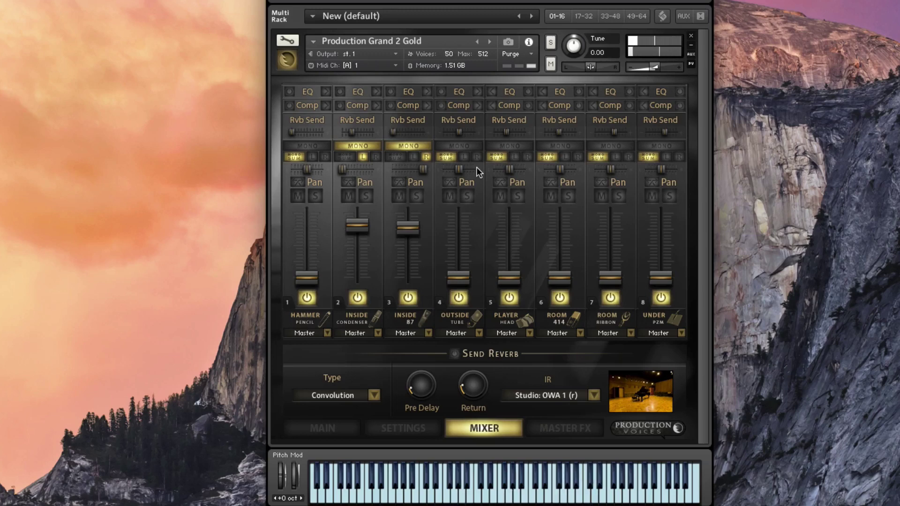
# Return the Inside Condenser and Inside 87 channels to stereo with centered pans.
pyautogui.click(425, 156)
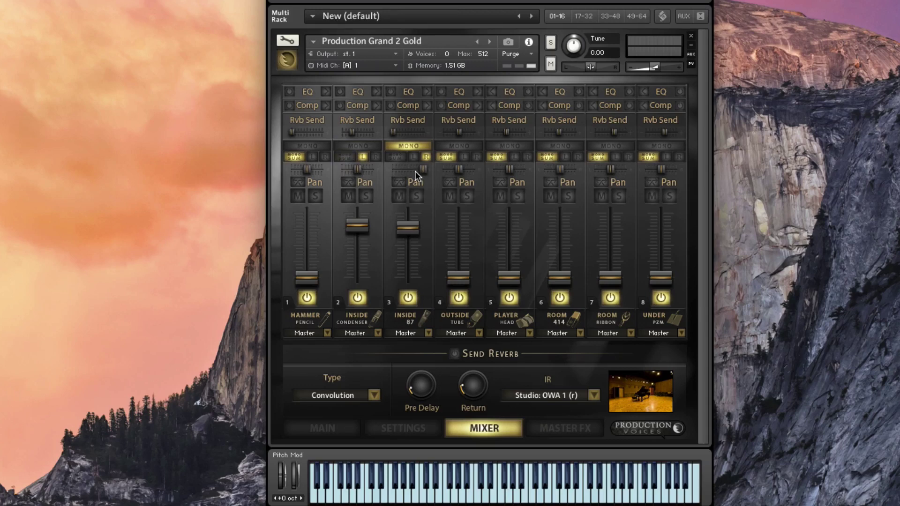
pyautogui.click(399, 156)
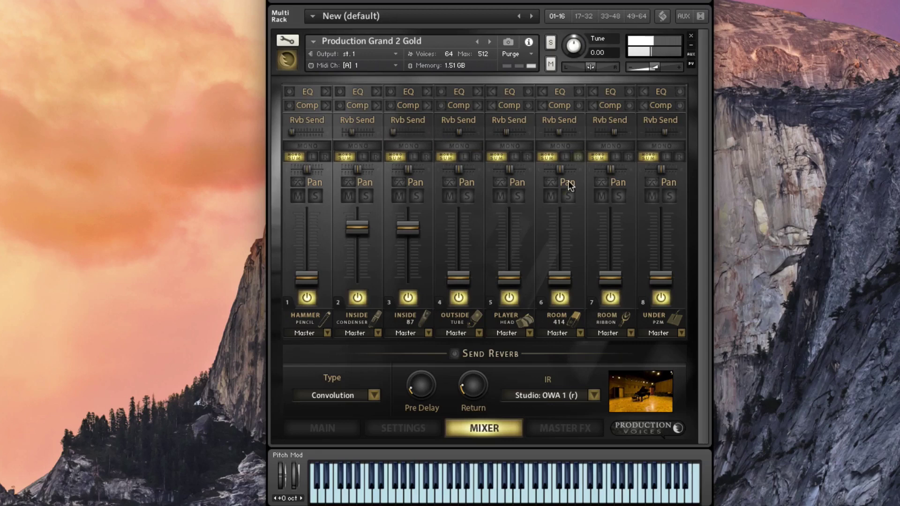
# Turn on the send reverb with the Convolution type and set its impulse response to Plate: Med 3.2s.
pyautogui.click(454, 353)
pyautogui.click(373, 394)
pyautogui.click(374, 395)
pyautogui.click(593, 395)
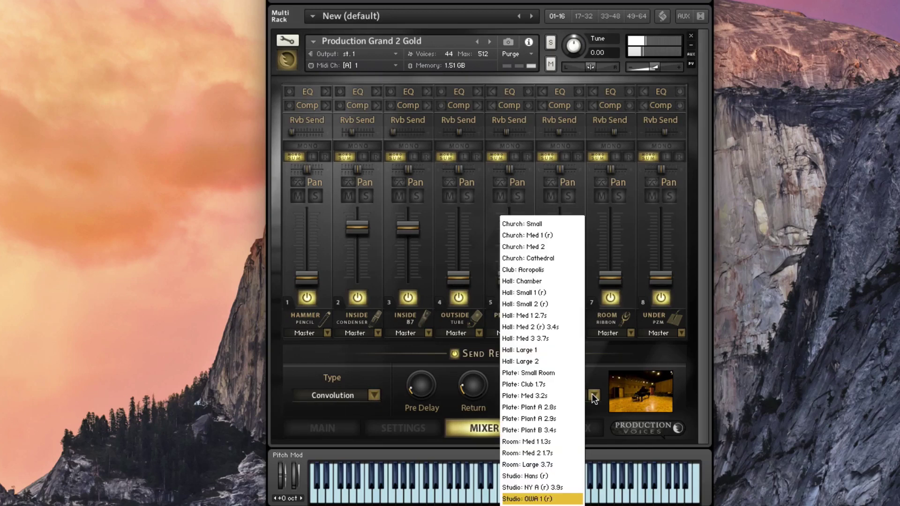
pyautogui.click(550, 500)
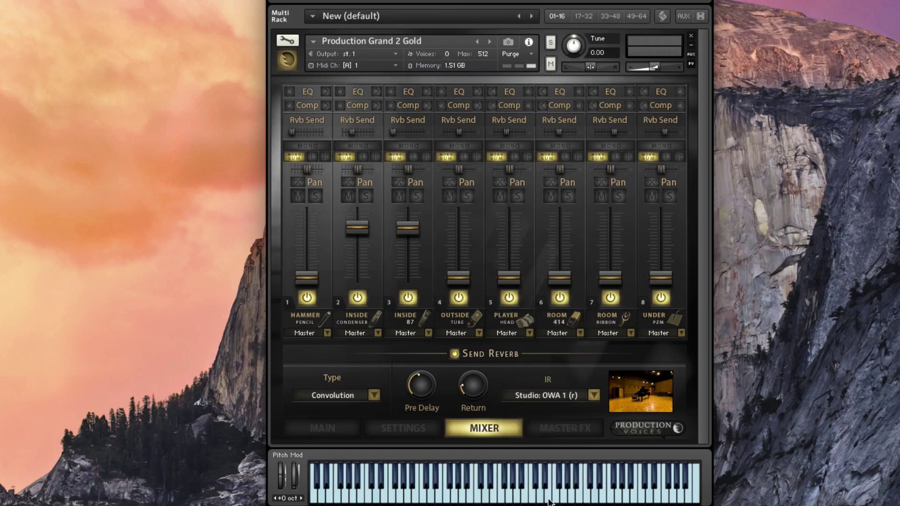
pyautogui.click(594, 396)
pyautogui.click(565, 396)
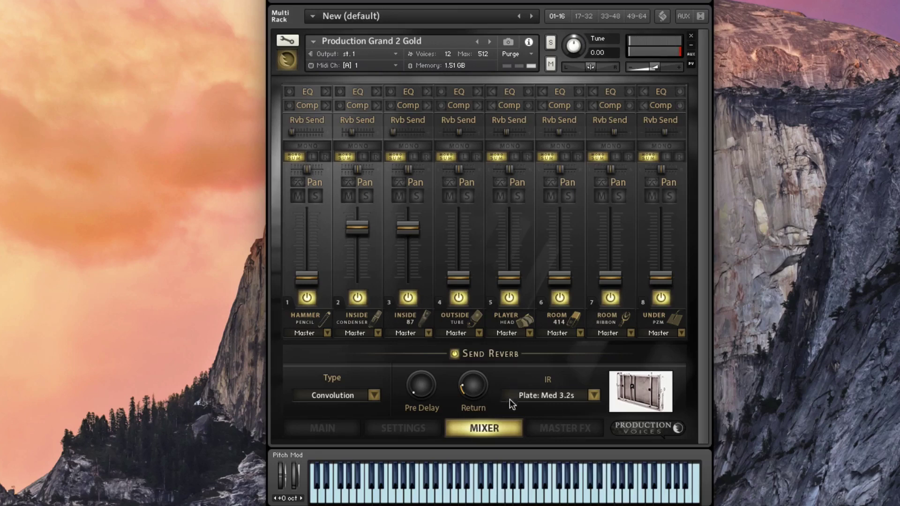
# Raise the reverb sends of the Inside 87 and Inside Condenser channels, and turn on the EQ for Inside 87.
pyautogui.moveTo(392, 133); pyautogui.dragTo(409, 136)
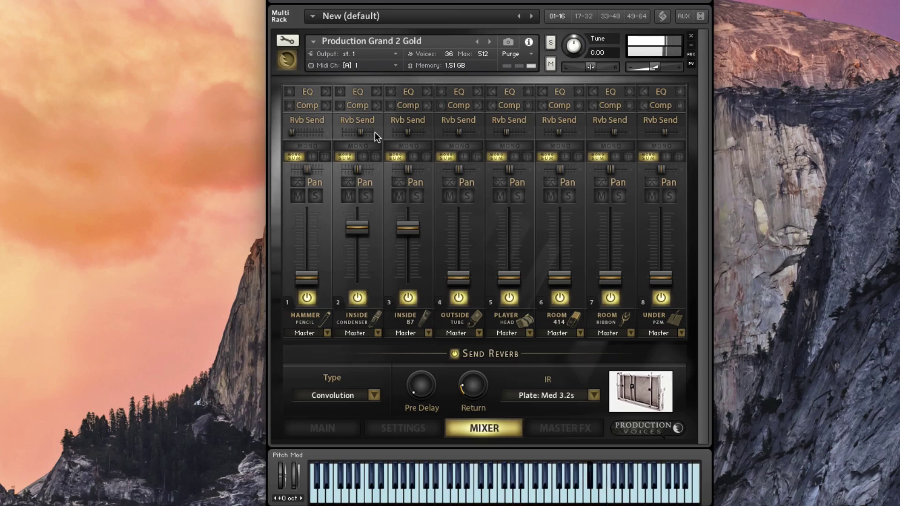
pyautogui.click(390, 91)
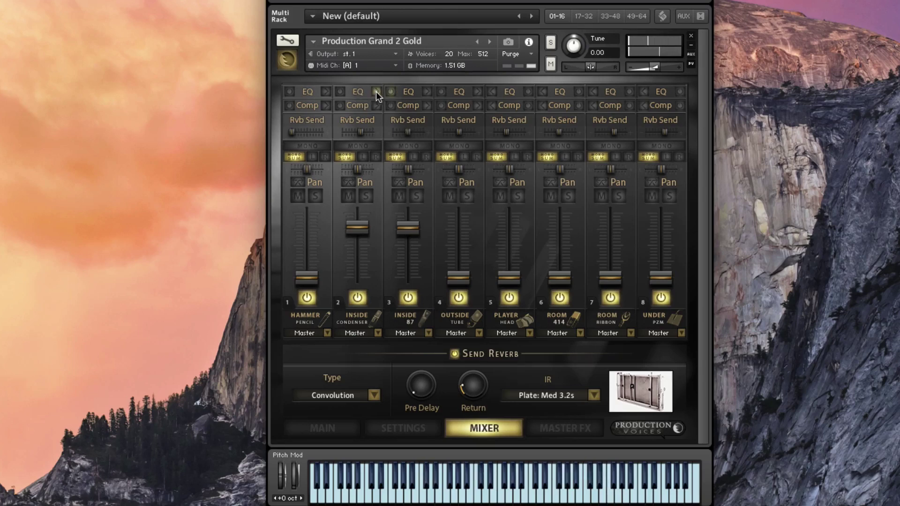
# Boost the HF gain in the Inside Condenser channel's EQ, and inspect that channel's compressor controls.
pyautogui.click(341, 92)
pyautogui.click(373, 92)
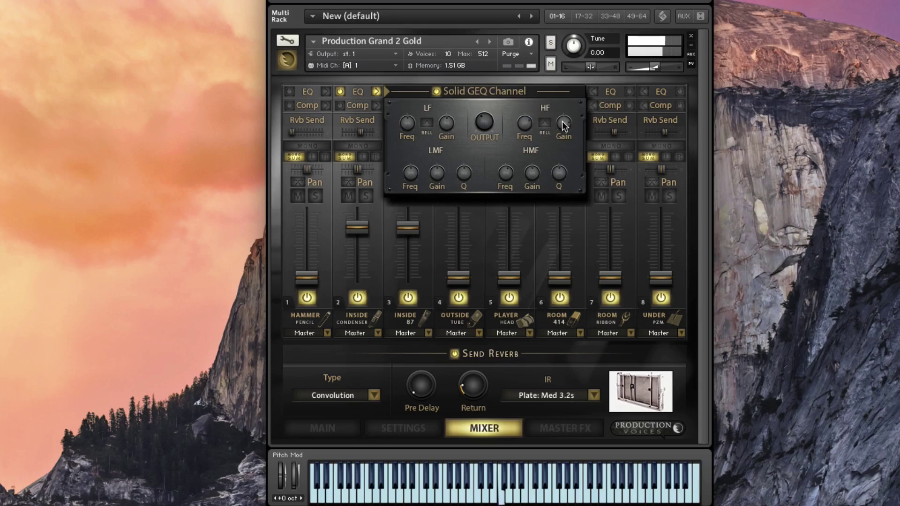
pyautogui.moveTo(562, 121); pyautogui.dragTo(564, 105)
pyautogui.click(377, 91)
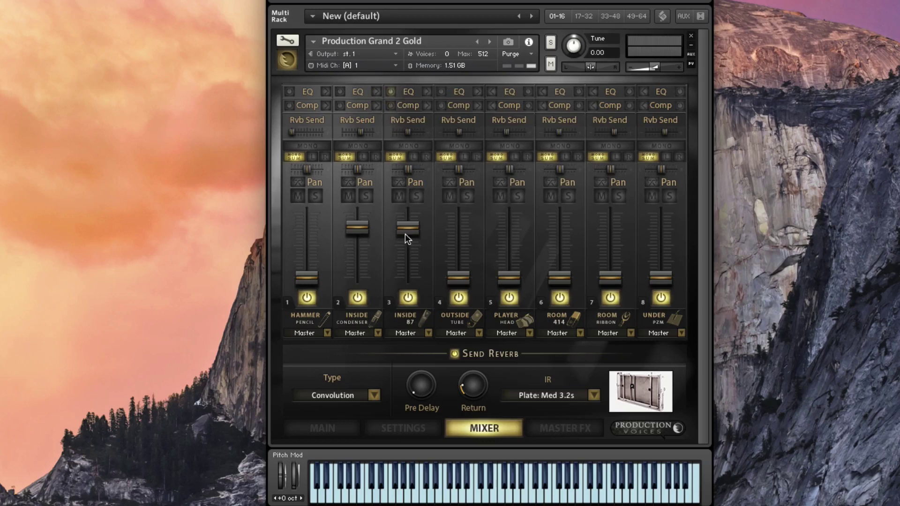
pyautogui.click(377, 105)
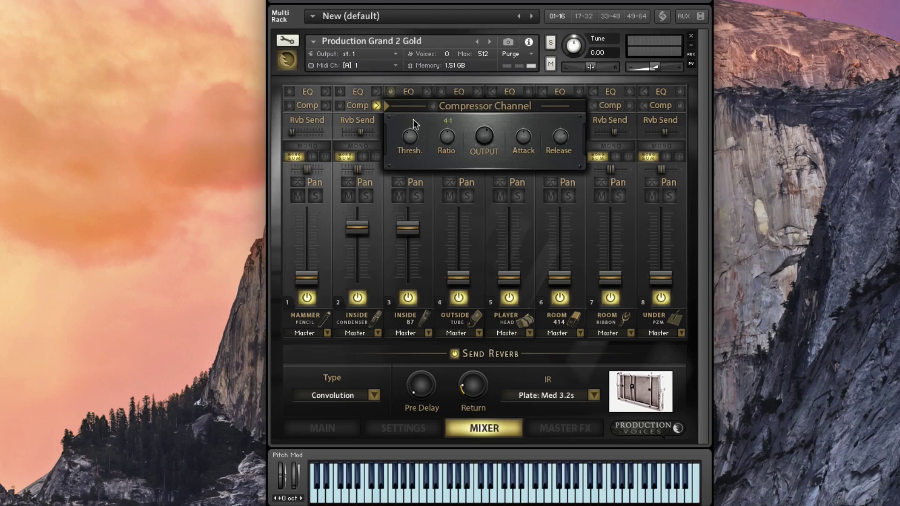
pyautogui.click(376, 104)
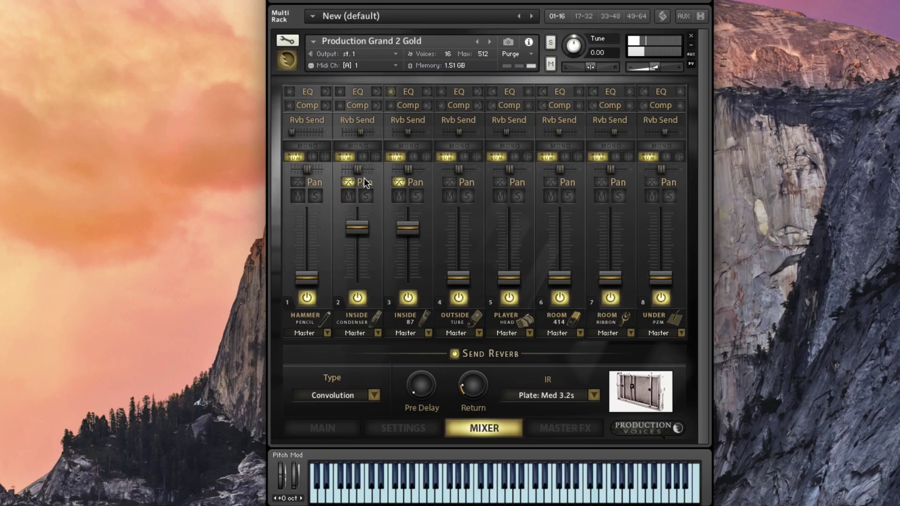
# Turn off the pan swap on Inside Condenser and Inside 87, and set the send reverb's impulse response to Hall: Small 2 (r).
pyautogui.click(348, 182)
pyautogui.click(395, 186)
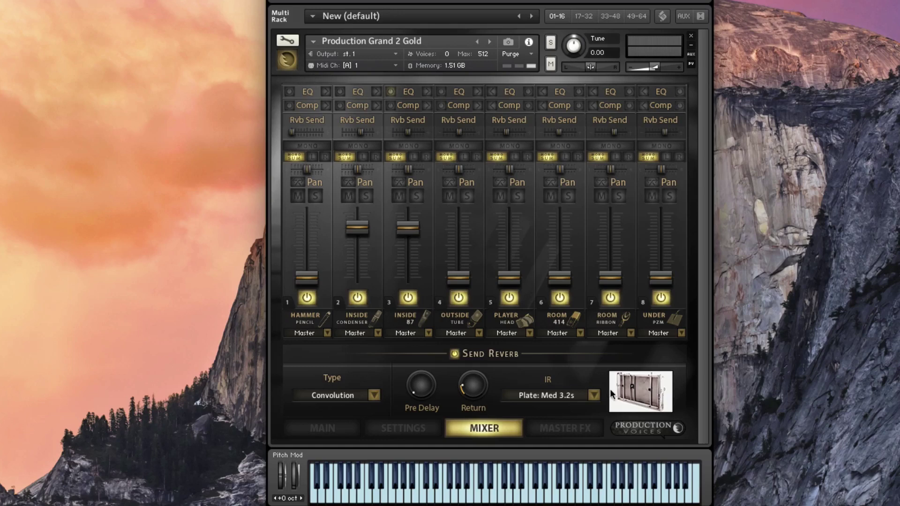
pyautogui.click(594, 395)
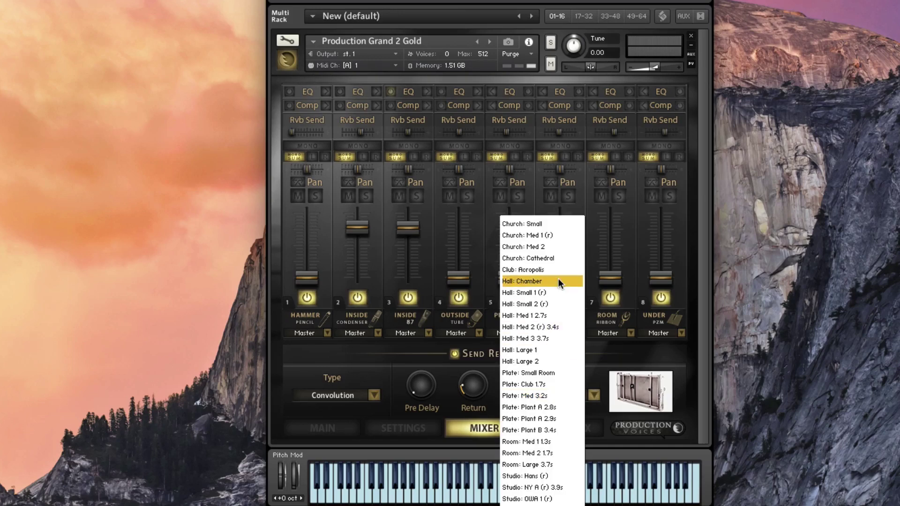
pyautogui.click(547, 305)
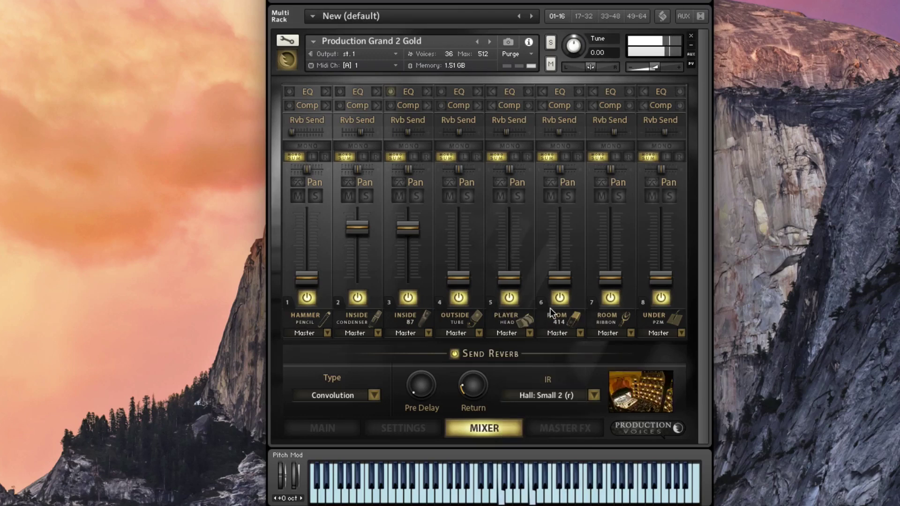
# In the master effects, raise the tape simulation's HF Rolloff and Output, return its Gain to 0 dB, and switch the effect off.
pyautogui.click(568, 431)
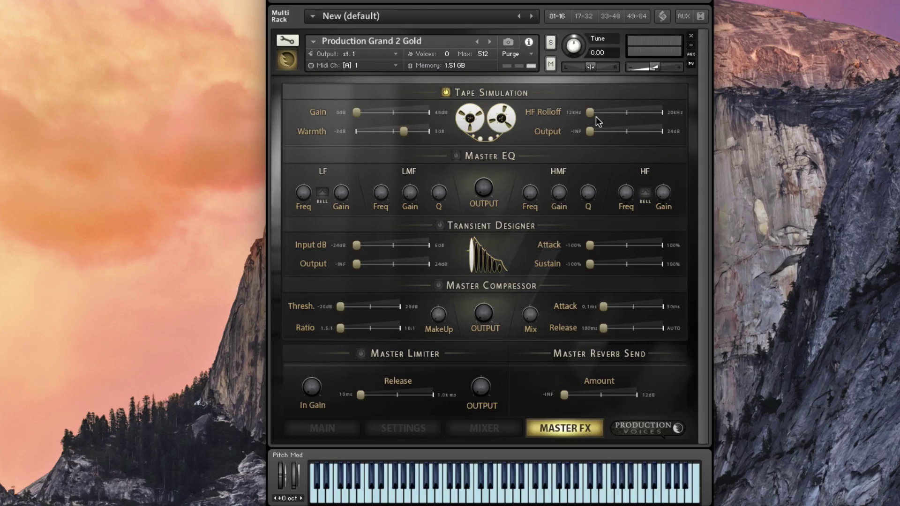
pyautogui.moveTo(591, 114); pyautogui.dragTo(626, 127)
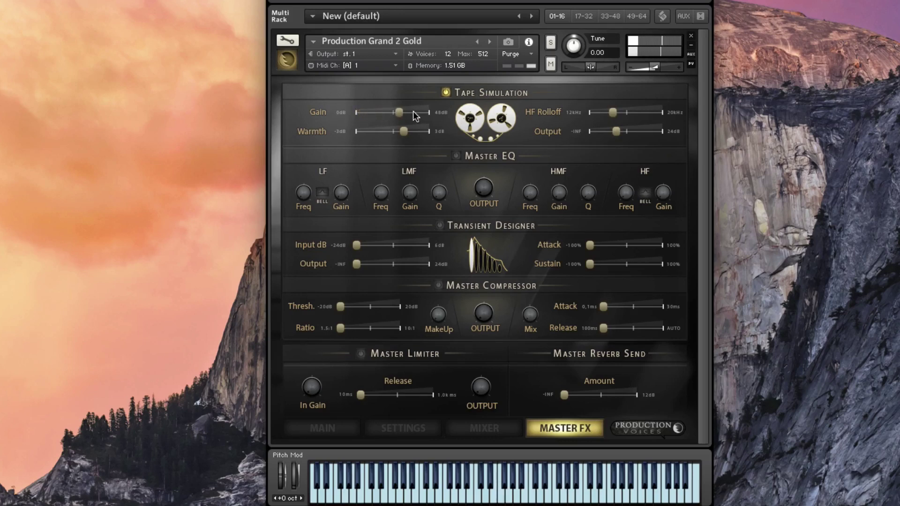
pyautogui.moveTo(413, 113); pyautogui.dragTo(277, 124)
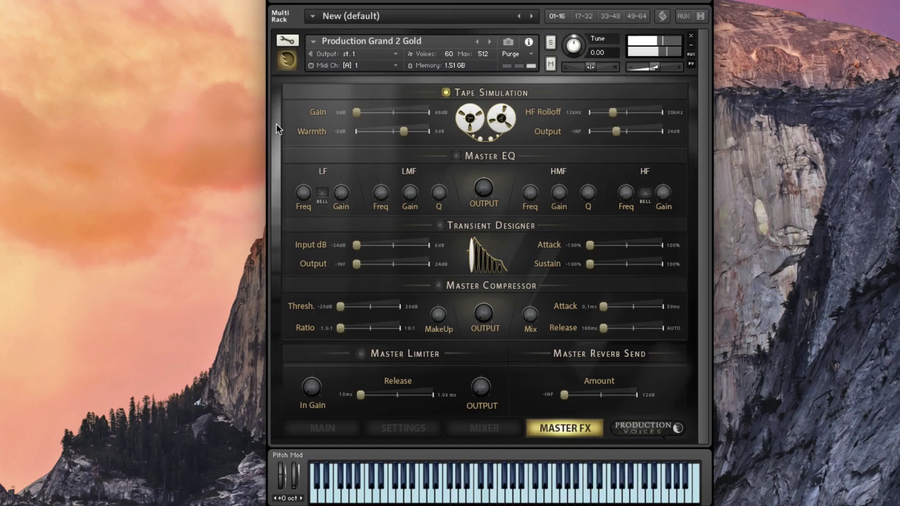
pyautogui.click(445, 92)
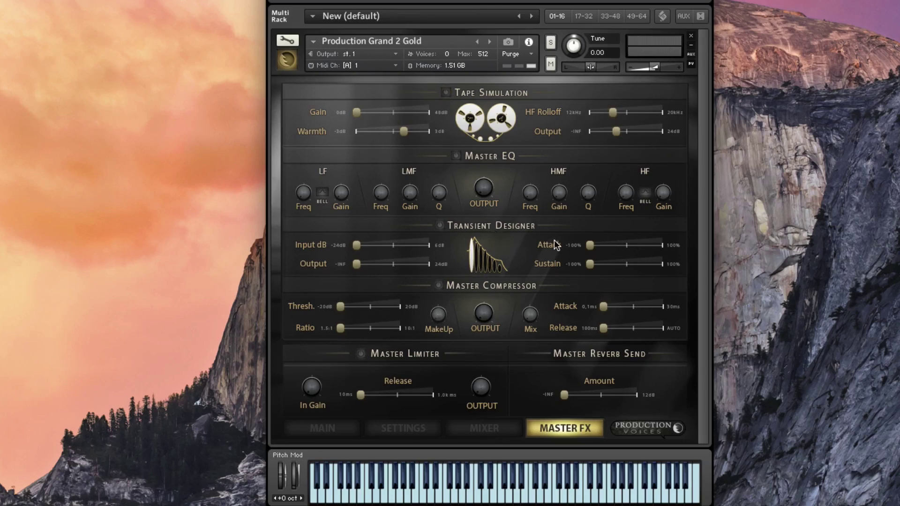
# Toggle the Transient Designer on and off, and slightly lower the Inside 87 fader in the mixer.
pyautogui.click(440, 225)
pyautogui.click(439, 225)
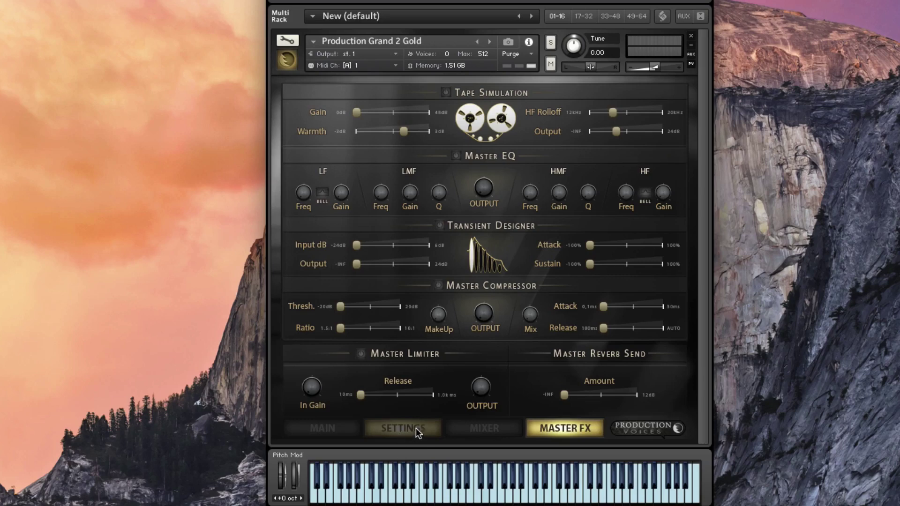
pyautogui.click(459, 426)
pyautogui.moveTo(407, 278); pyautogui.dragTo(402, 238)
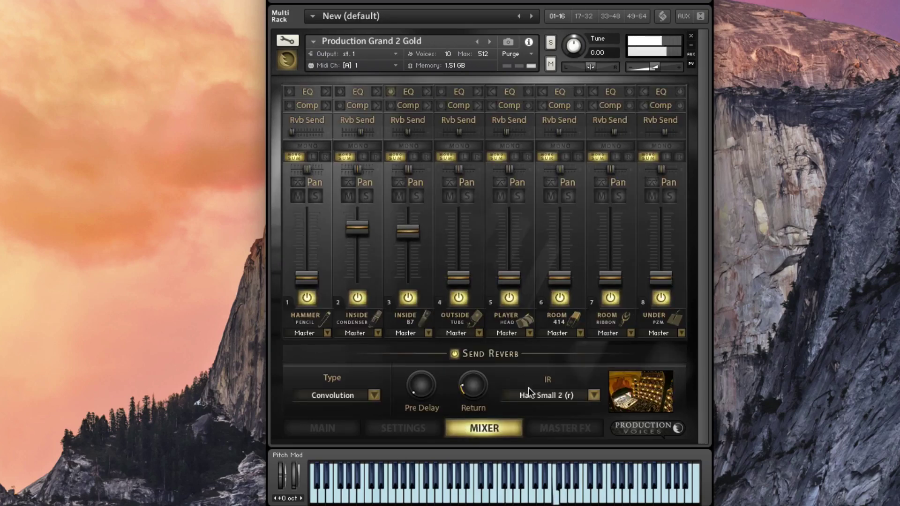
# Raise the Transient Designer's input and output levels, try its Attack control and return it to -100%, with the effect finally off.
pyautogui.click(553, 425)
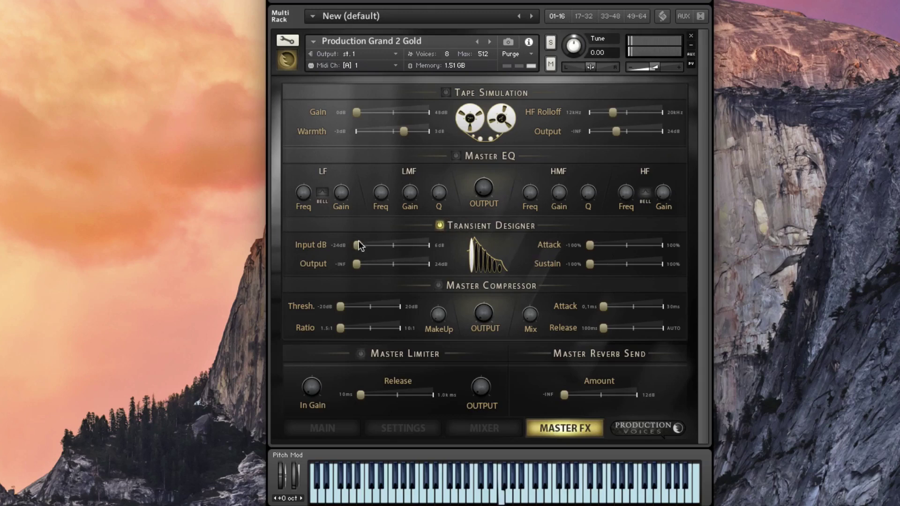
pyautogui.moveTo(359, 264); pyautogui.dragTo(417, 261)
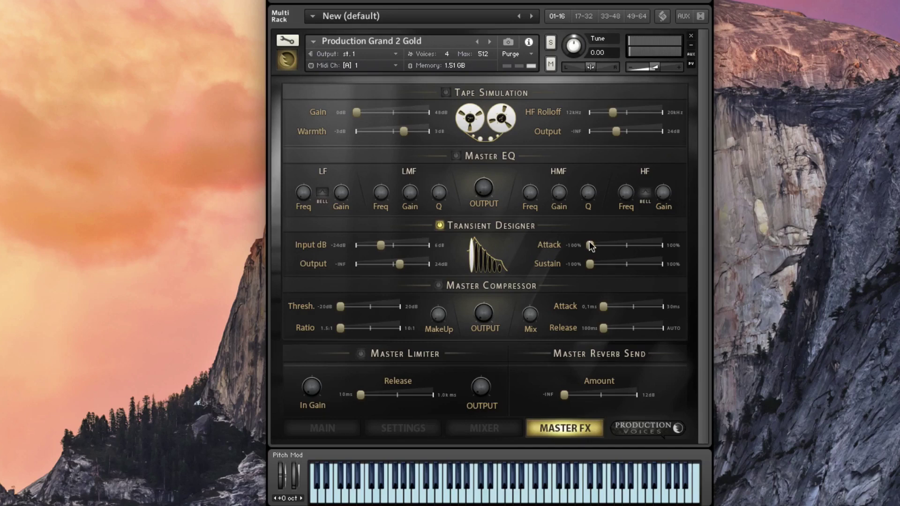
pyautogui.moveTo(590, 245); pyautogui.dragTo(528, 248)
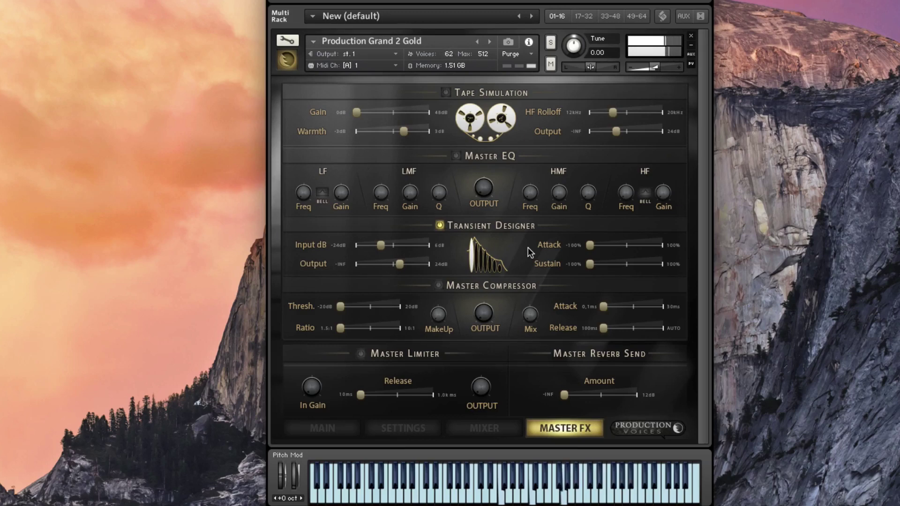
pyautogui.click(439, 225)
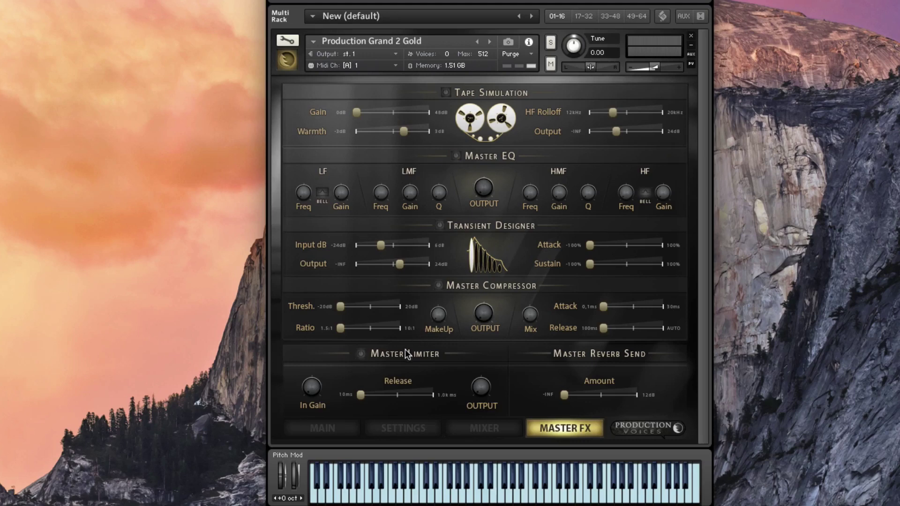
# Revisit the main and settings pages, and raise the Hammer Pencil and Player Head faders in the mixer.
pyautogui.click(343, 426)
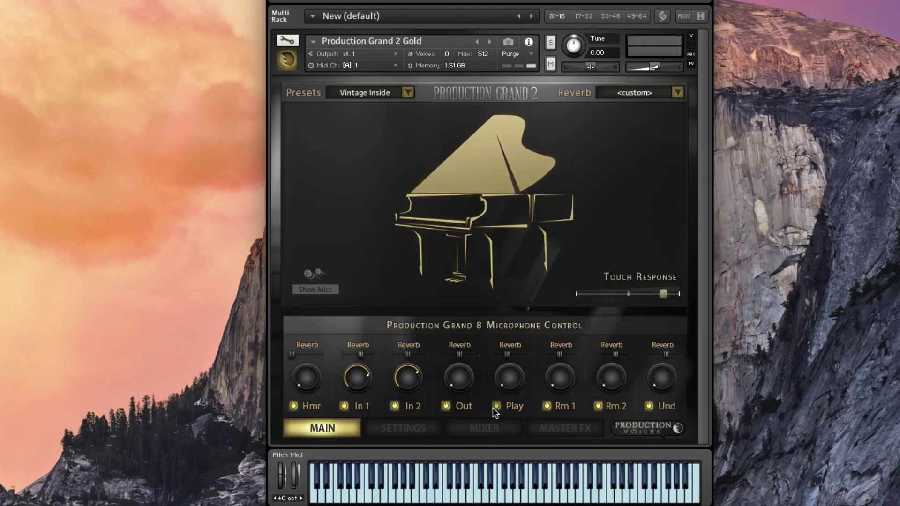
pyautogui.click(416, 428)
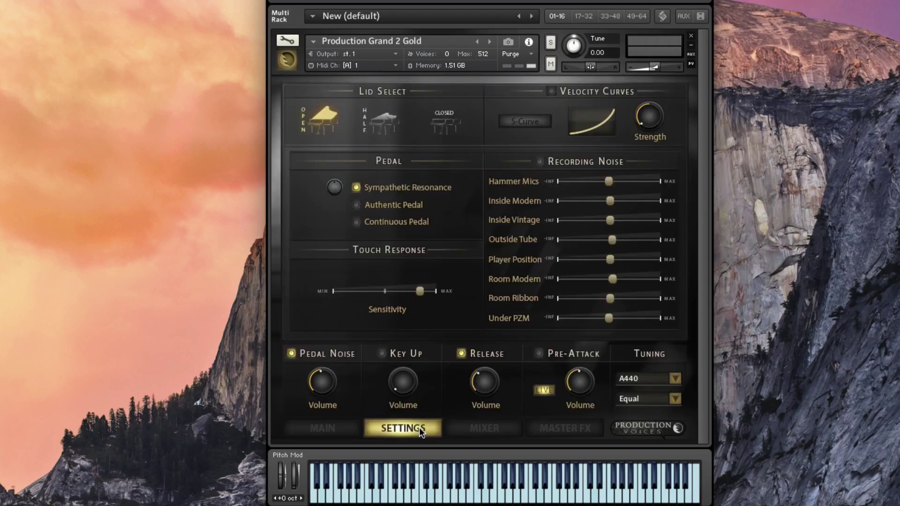
pyautogui.click(469, 426)
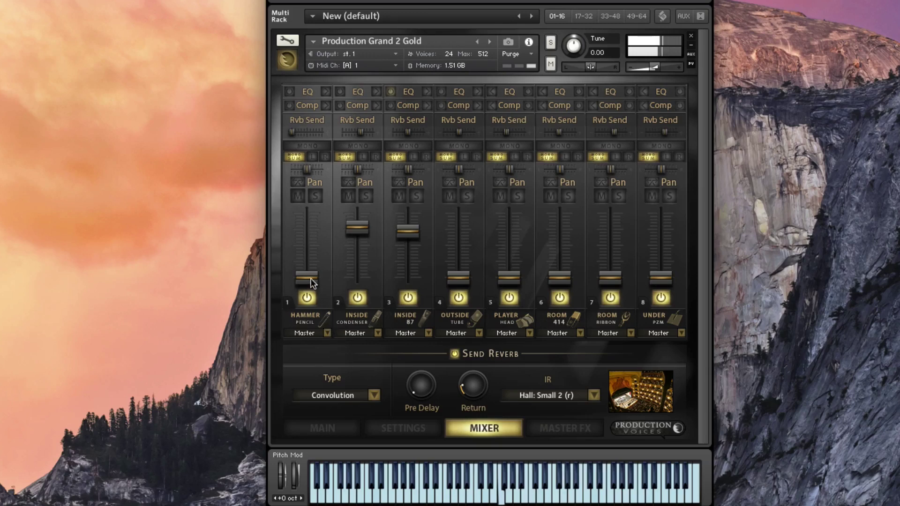
pyautogui.moveTo(516, 271); pyautogui.dragTo(510, 201)
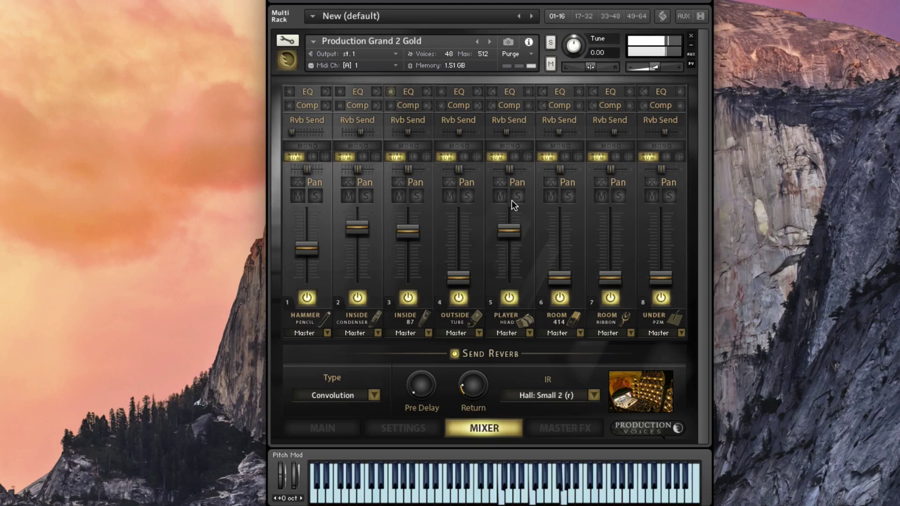